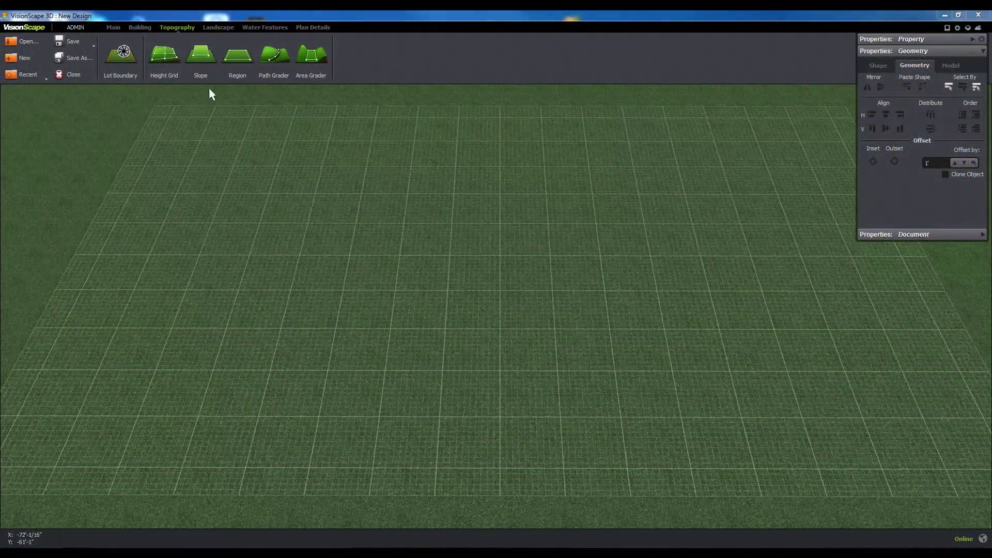
Draw a four-corner 39'2" by 28' height grid on the lawn
click(164, 56)
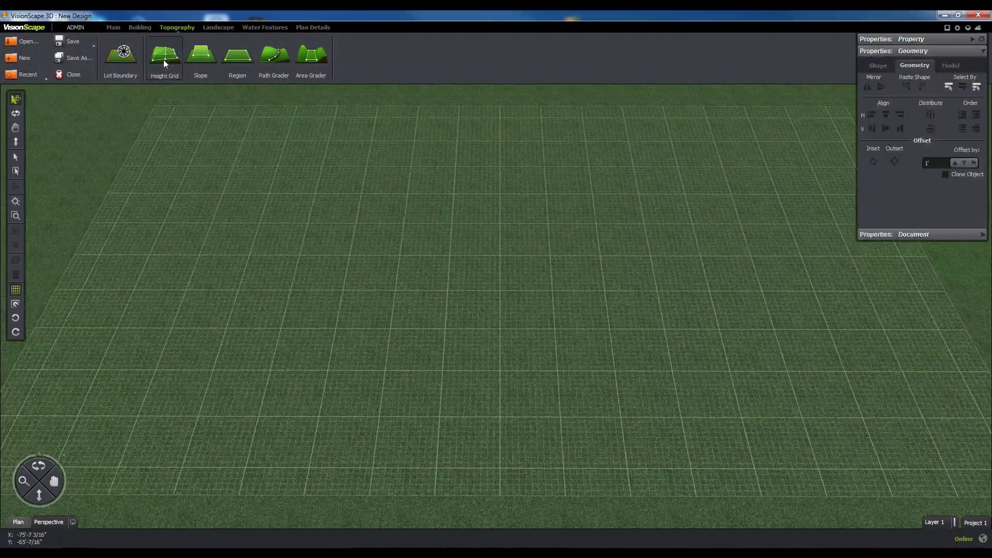
click(383, 219)
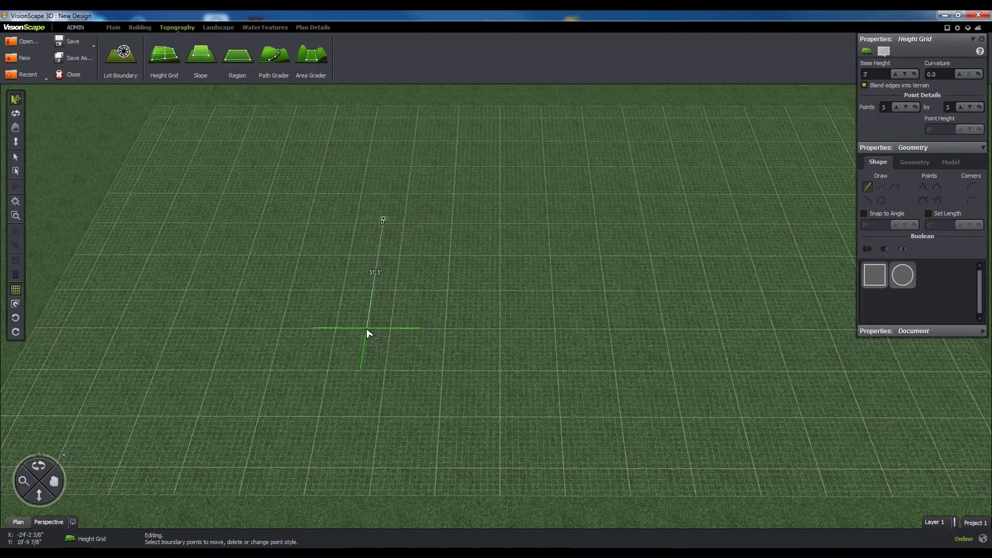
click(368, 314)
click(580, 315)
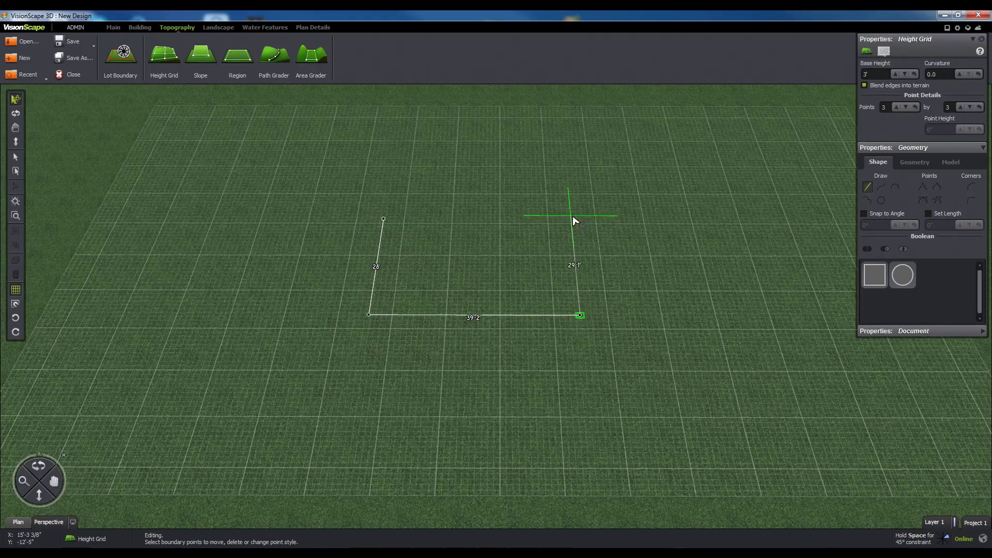
double_click(570, 218)
middle_drag(630, 253, 531, 260)
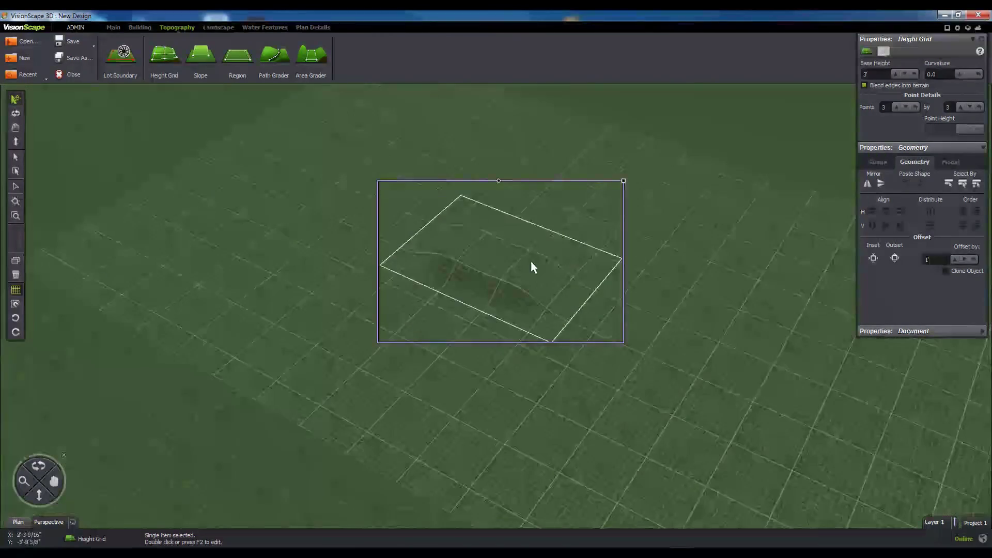
scroll(511, 268, up, 5)
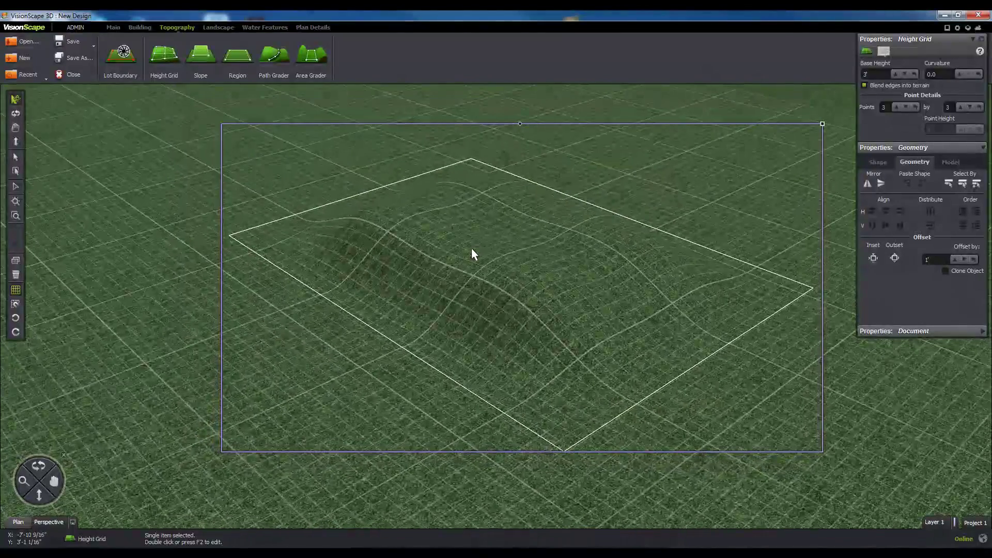
Raise the grid's centre control point into a hill and select the four edge control points
double_click(472, 251)
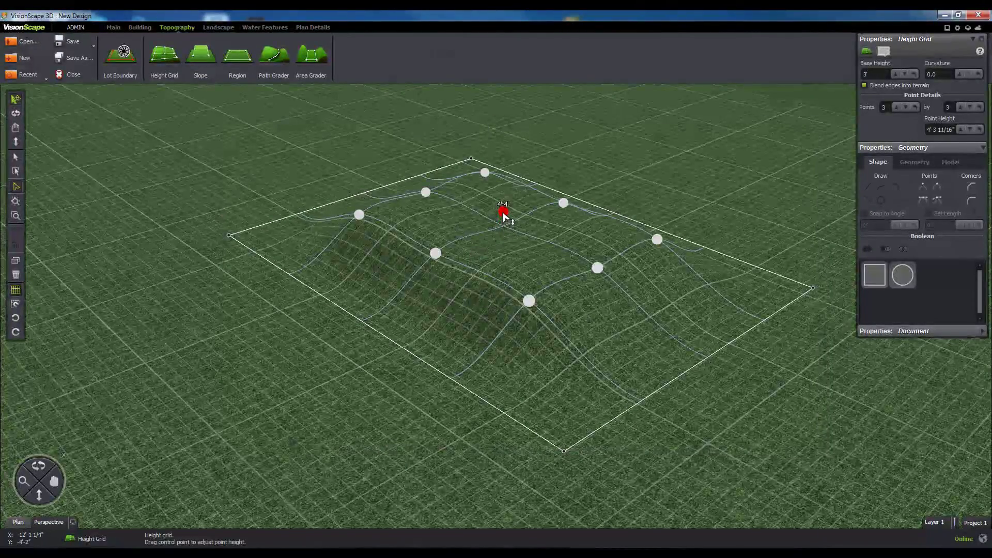
drag(505, 217, 505, 213)
click(359, 214)
shift+click(484, 172)
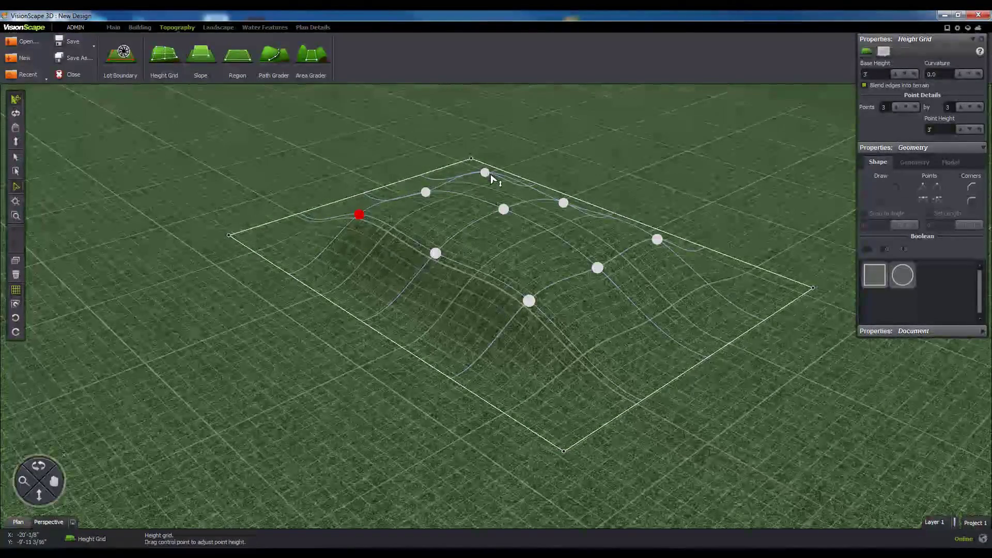
shift+click(660, 239)
shift+click(531, 301)
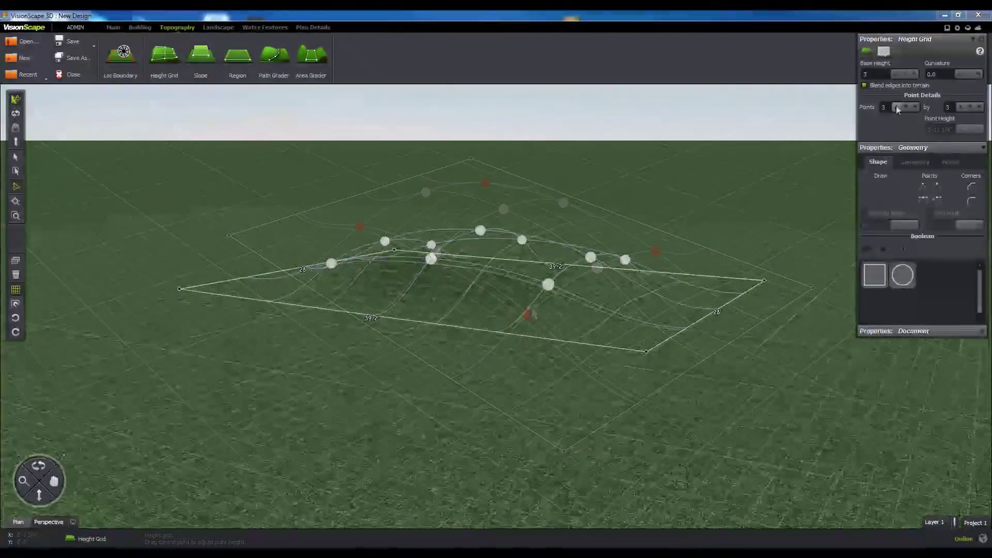
Set the grid back to 3 points and adjust its base height
click(897, 107)
click(897, 107)
click(907, 107)
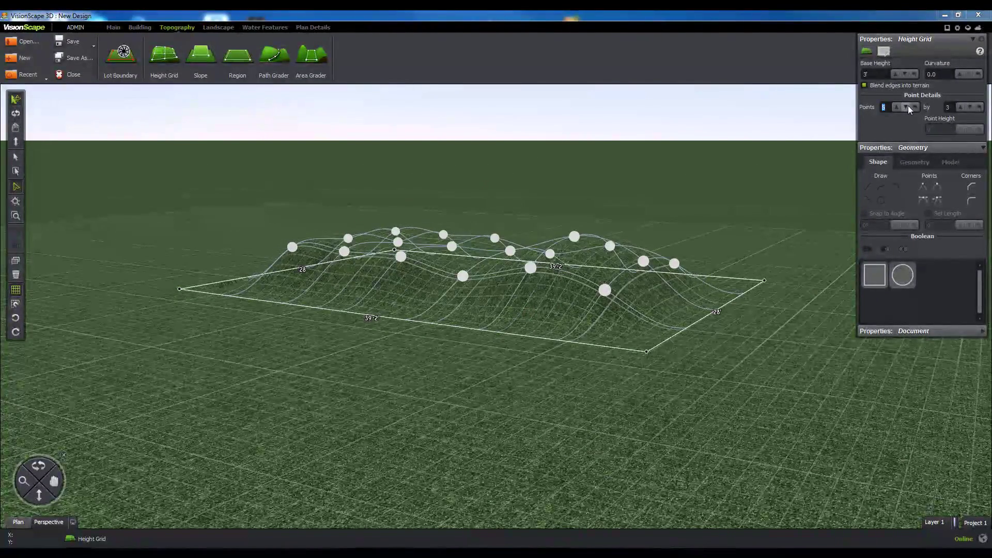
click(907, 106)
click(907, 107)
click(907, 106)
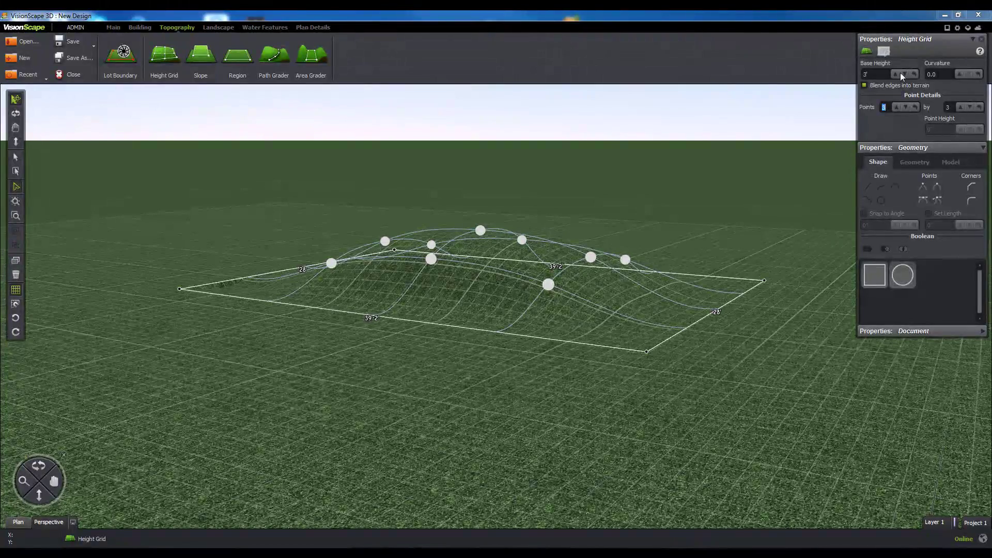
drag(896, 78, 964, 28)
Draw a curved slope edge across the terrain and finish the shape
click(367, 330)
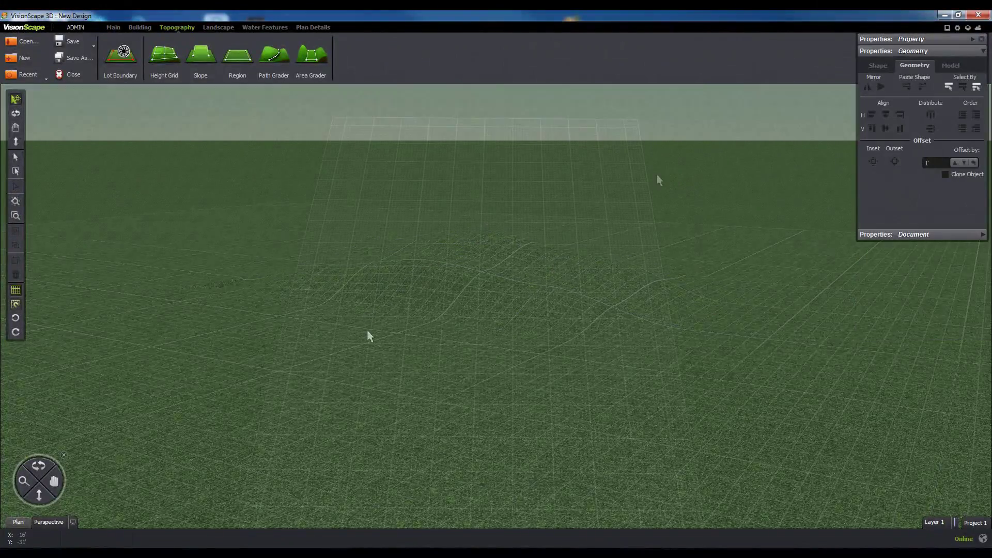
click(202, 56)
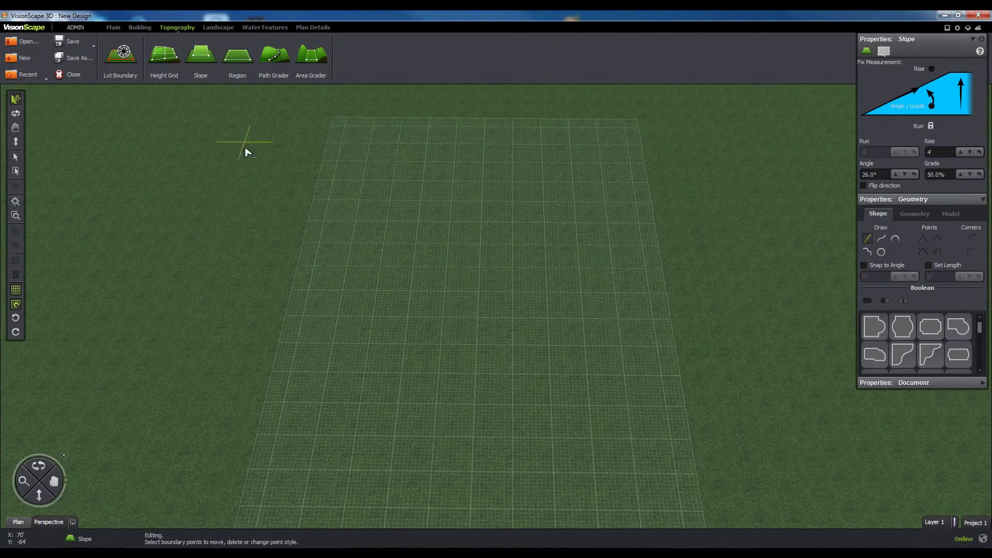
click(292, 290)
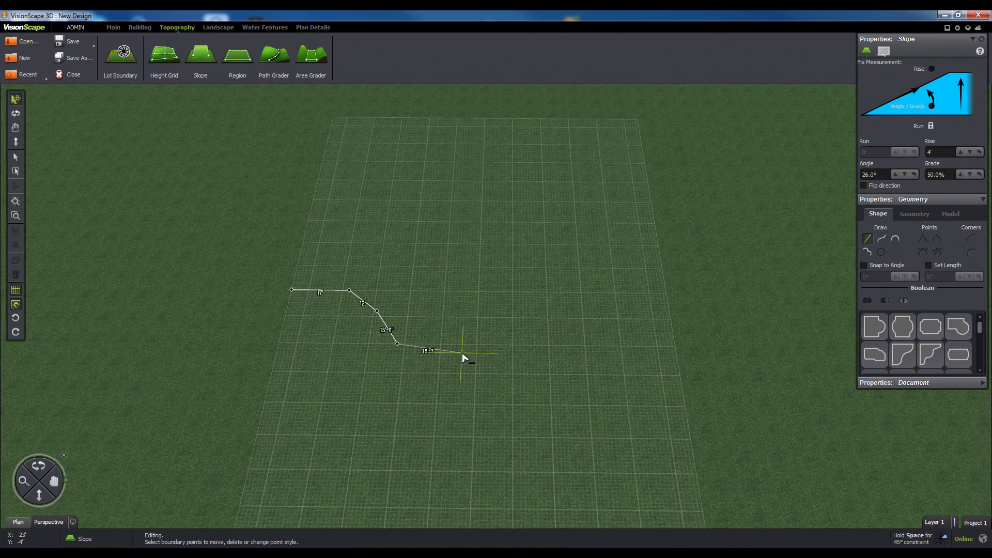
click(574, 292)
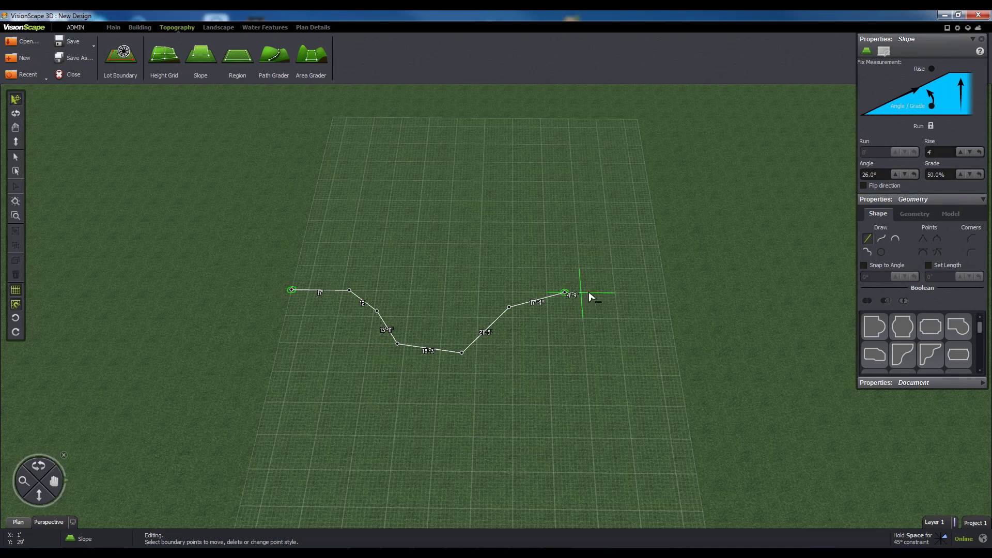
click(618, 298)
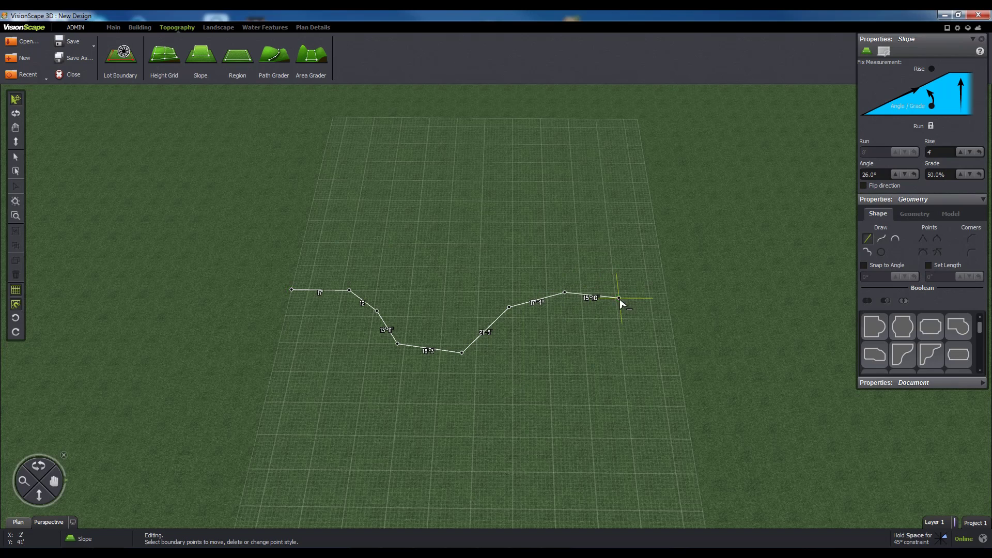
right_click(666, 298)
click(687, 307)
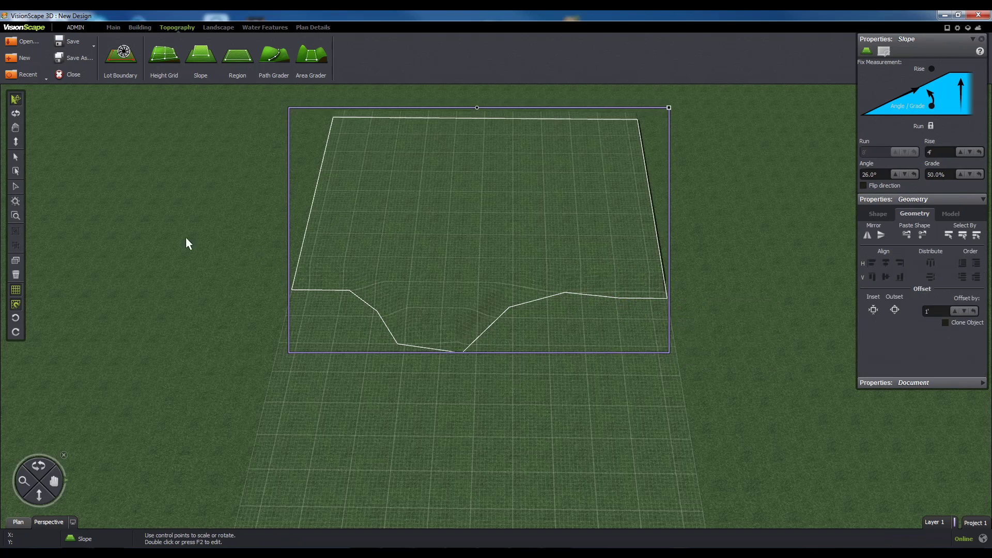
Select the slope's seven inner edge points, adjust the rise and lock it
double_click(426, 314)
drag(327, 228, 635, 398)
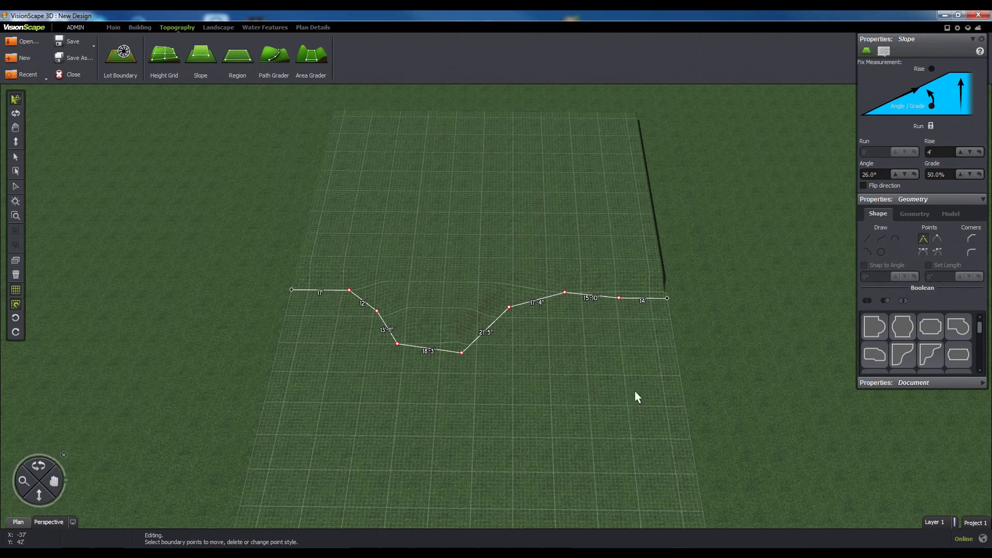
scroll(460, 259, up, 5)
click(964, 153)
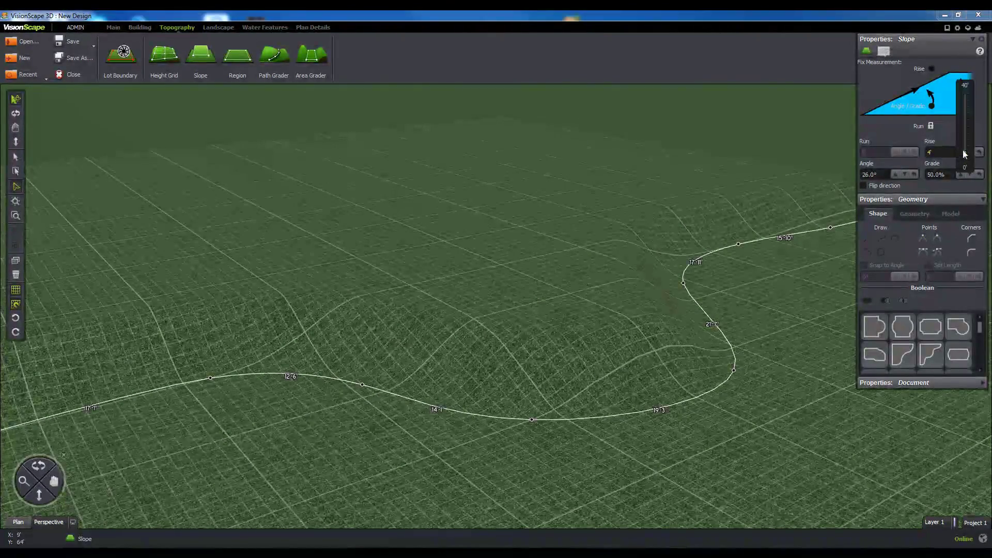
mouse_move(964, 153)
mouse_down()
mouse_move(962, 101)
mouse_move(961, 148)
mouse_up()
click(931, 69)
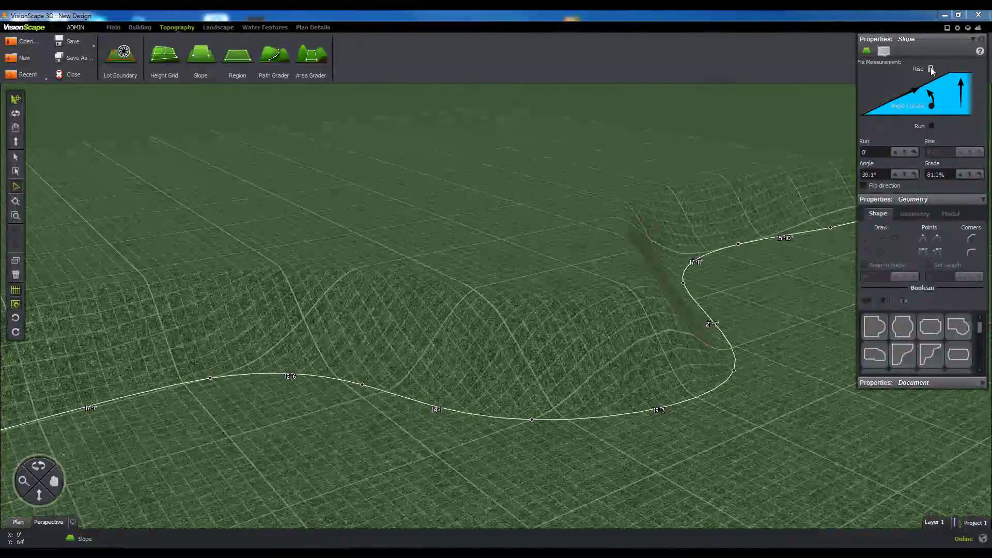
Set the slope to a 14' run and 6'-6" rise, locking the angle
click(899, 151)
mouse_move(900, 152)
mouse_down()
mouse_move(899, 141)
mouse_move(902, 150)
mouse_up()
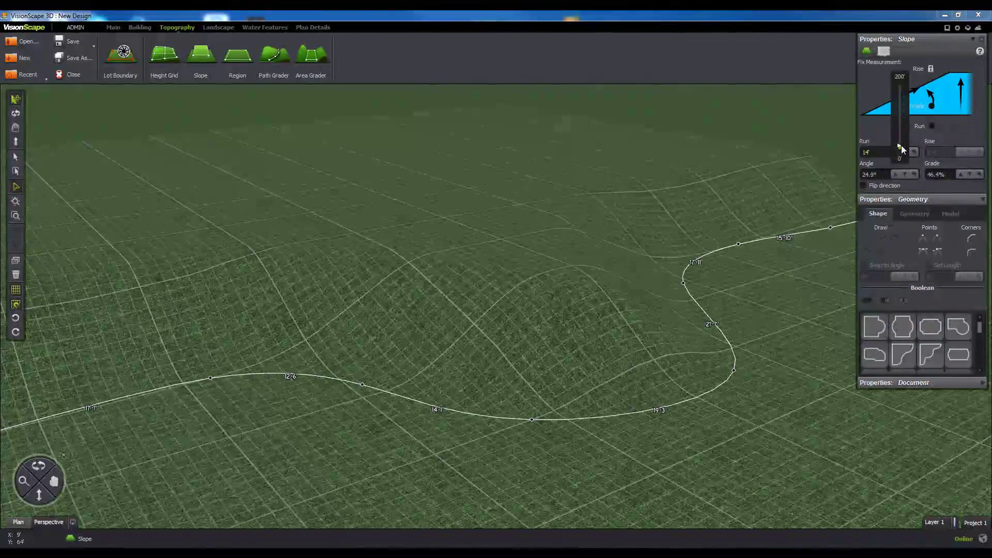
click(931, 107)
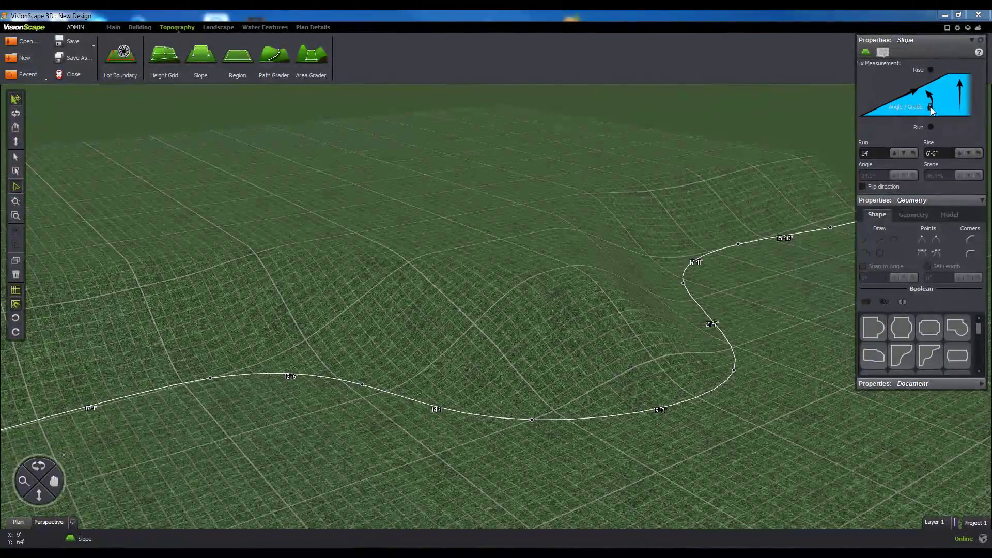
click(899, 152)
drag(899, 151, 898, 148)
click(268, 348)
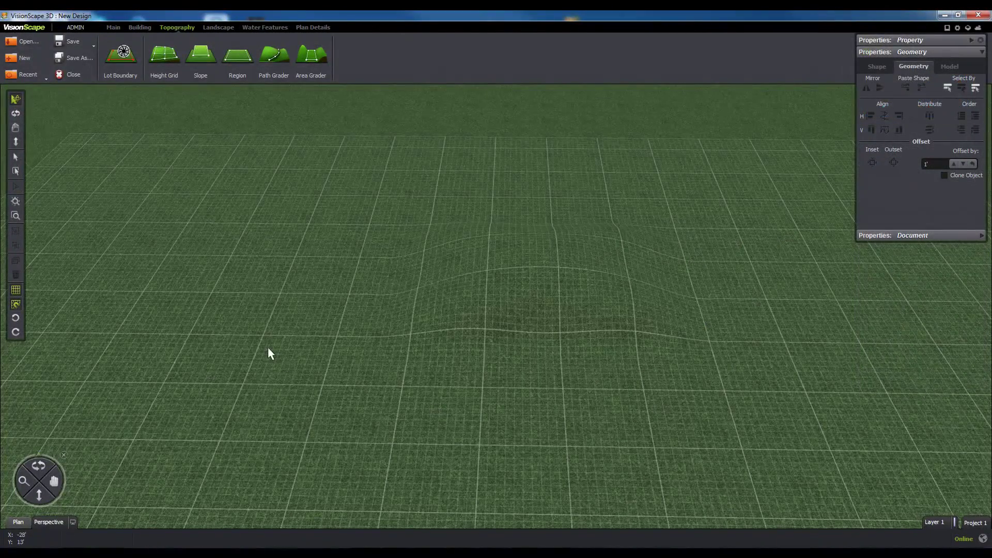
Outline a four-point curved grass region on the lawn
click(240, 64)
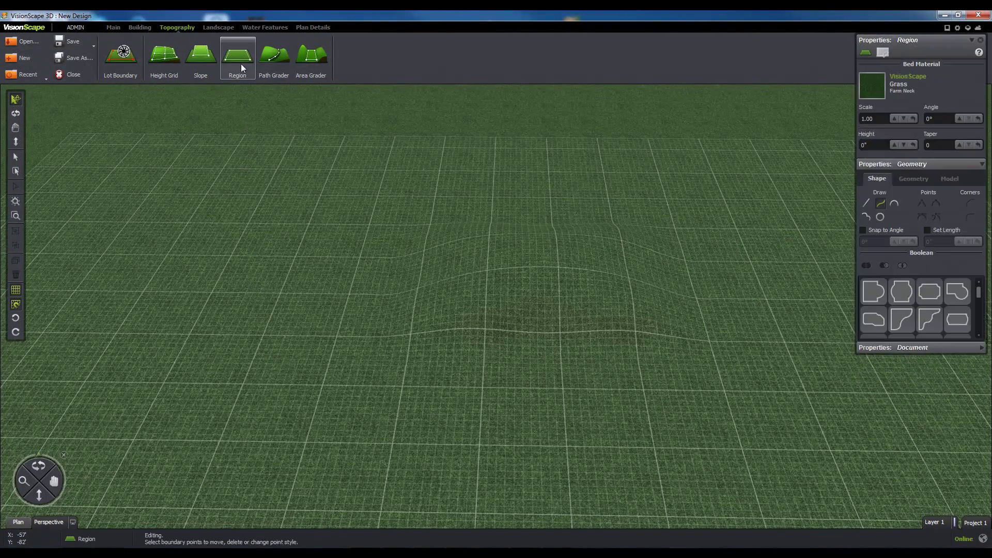
click(339, 206)
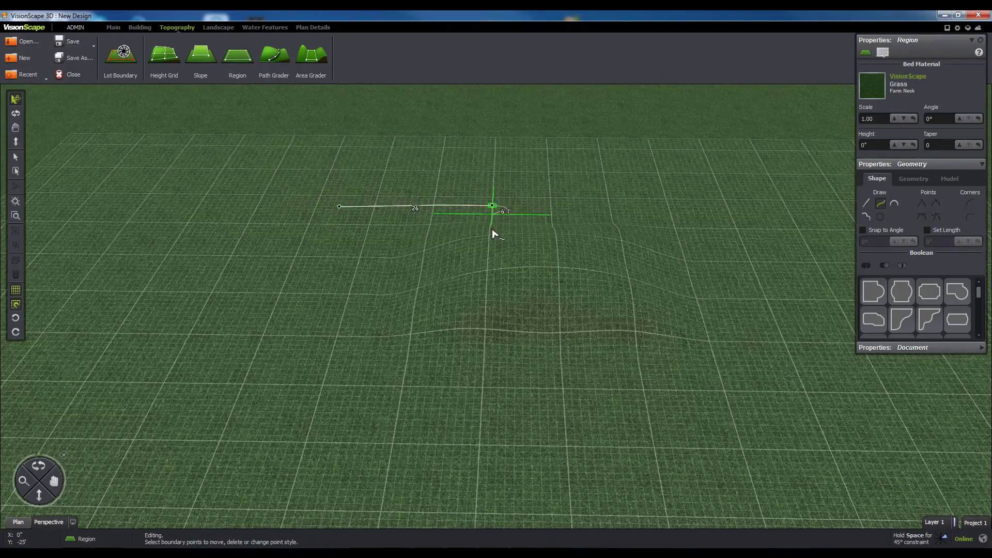
click(492, 205)
click(515, 367)
click(293, 387)
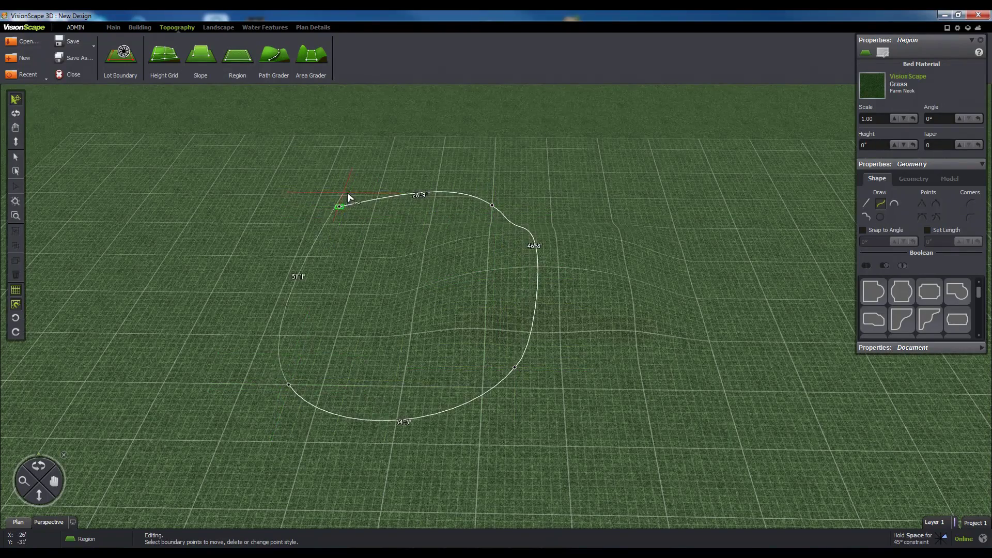
click(339, 207)
scroll(473, 314, up, 5)
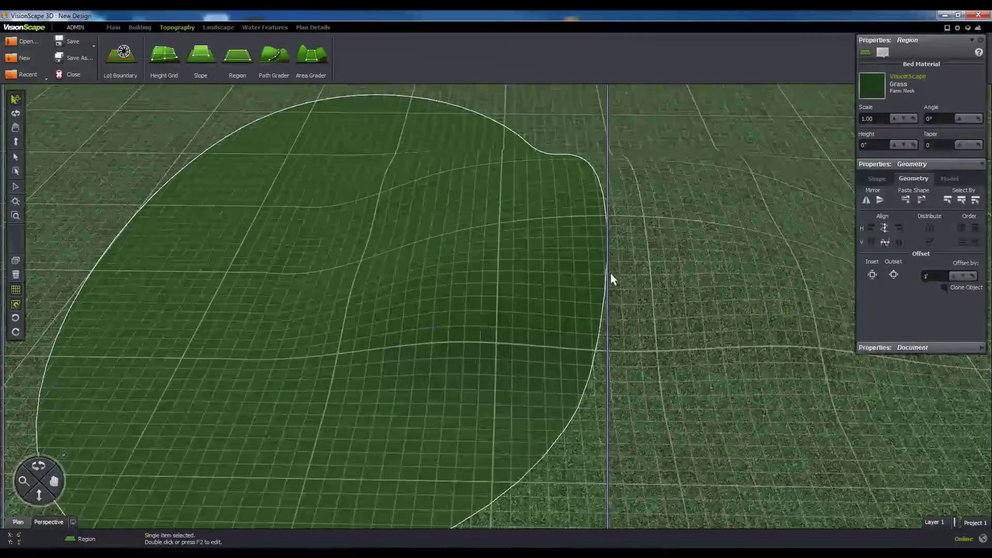
Apply Mowed Grass 1-Way Cut to the region and raise it 3' into a mound
click(871, 88)
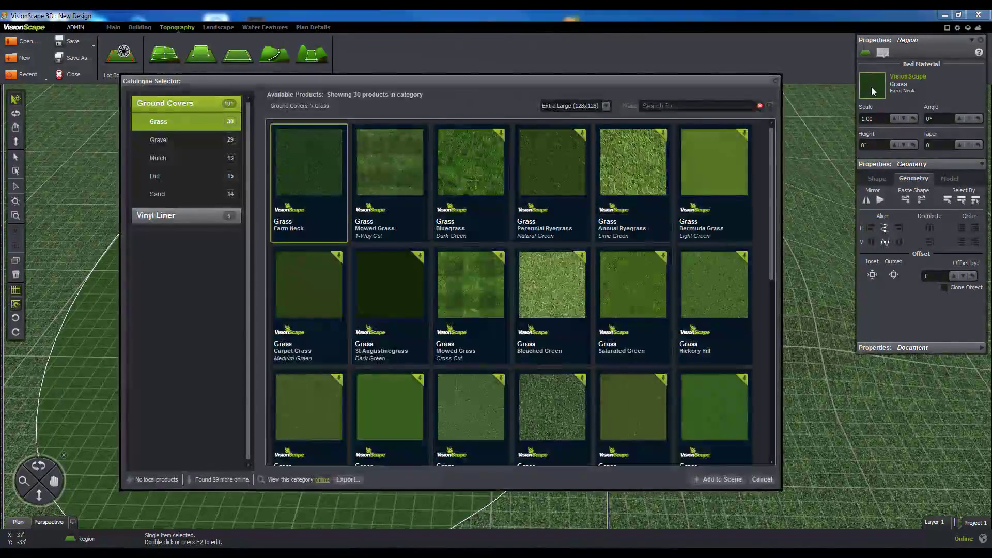
double_click(374, 169)
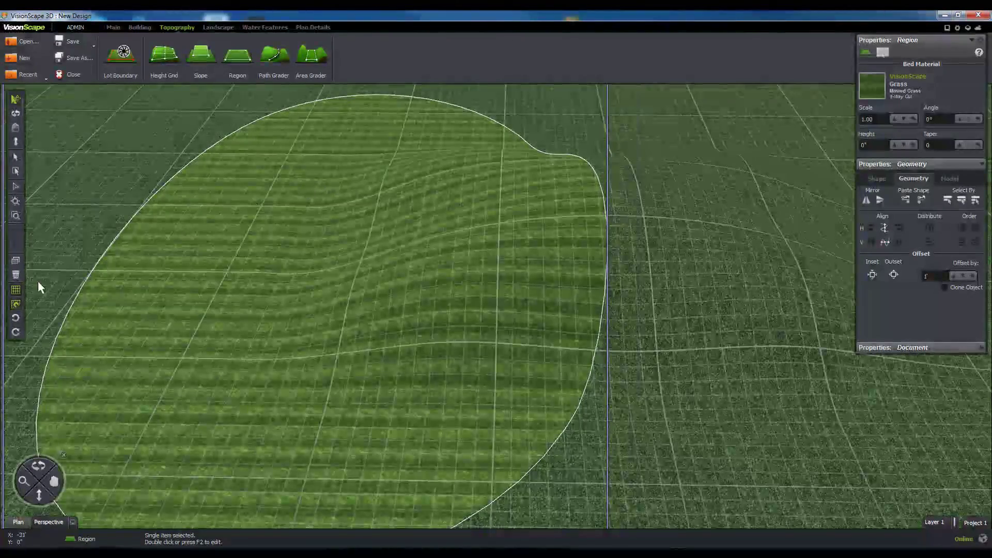
click(15, 291)
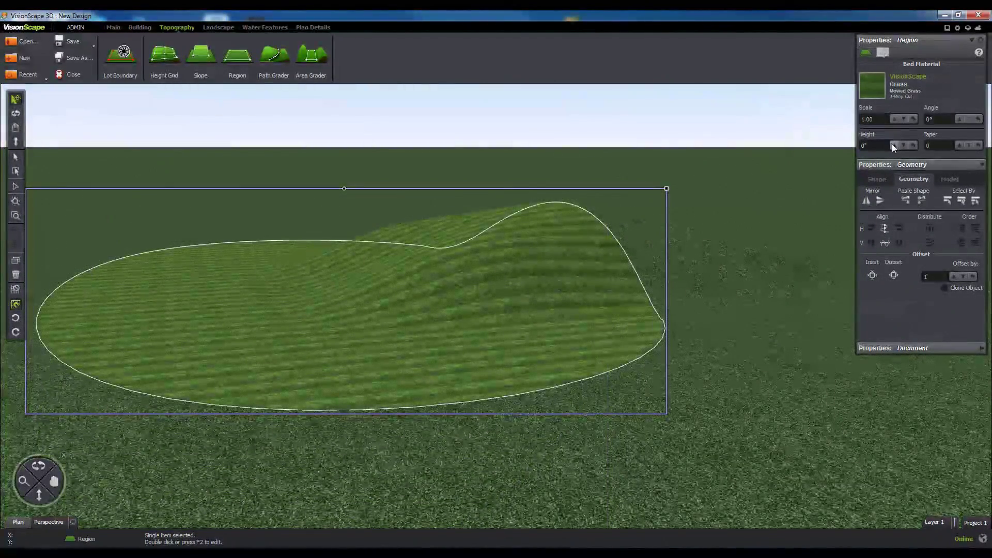
click(897, 143)
drag(899, 133, 898, 110)
click(667, 159)
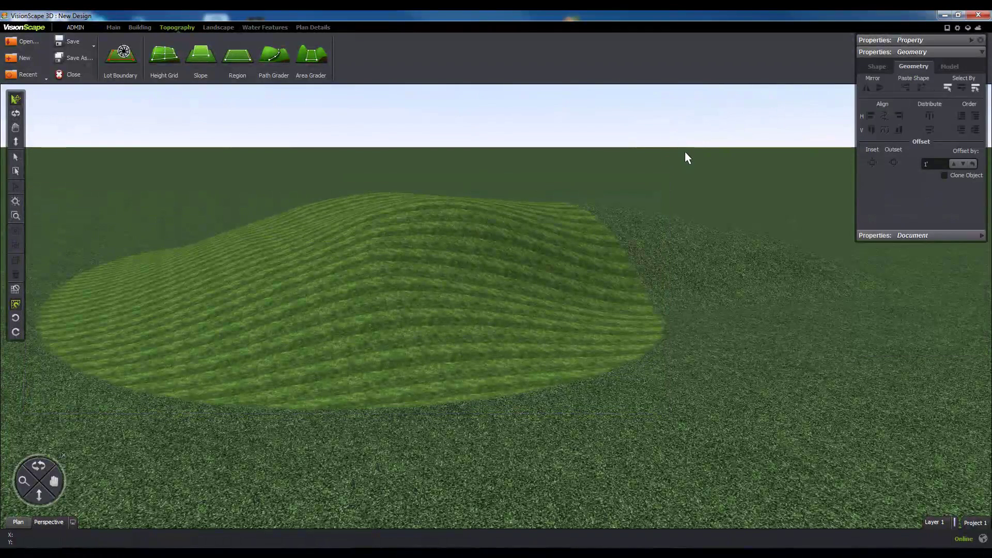
middle_drag(684, 151, 619, 168)
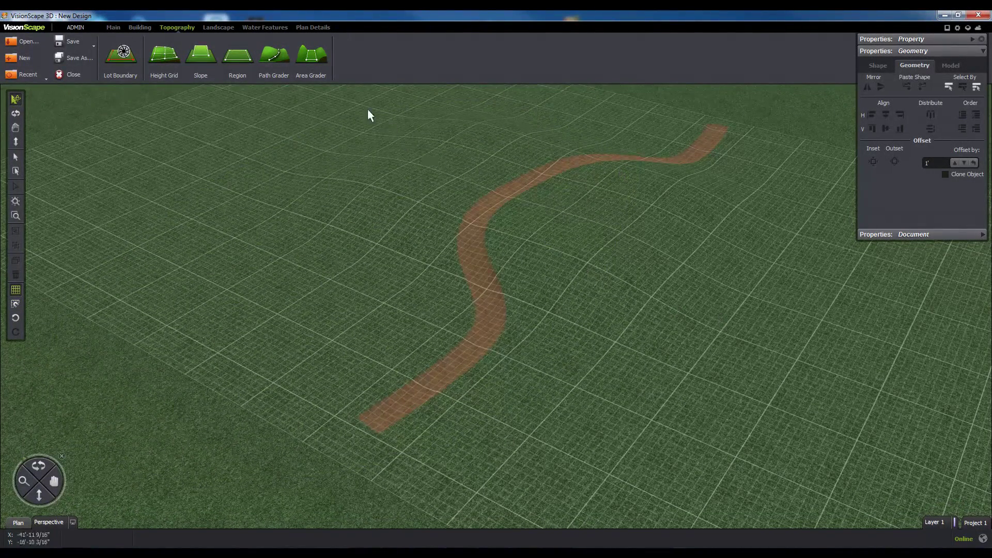
Draw a three-point path grader and paste the dirt path's shape onto it
click(286, 61)
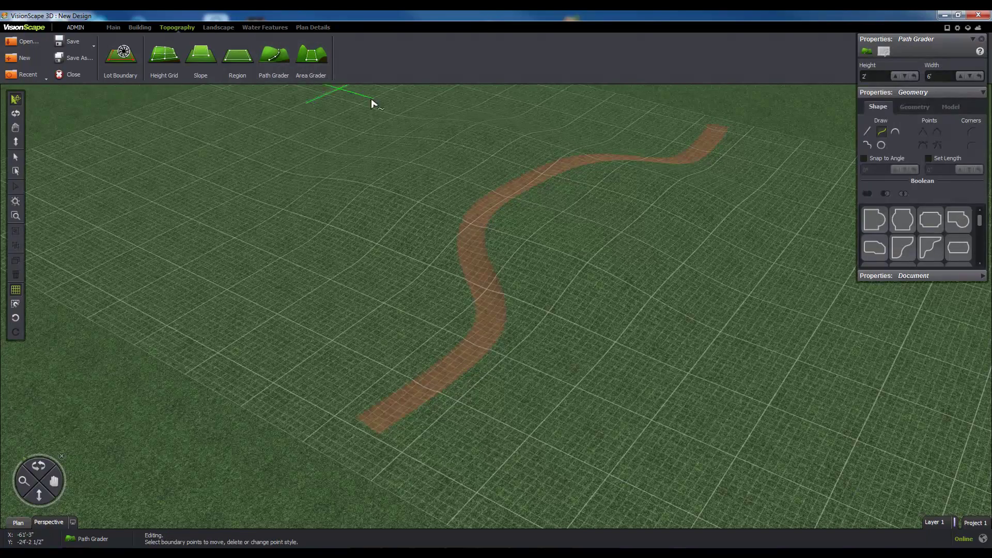
click(753, 156)
click(713, 194)
click(617, 215)
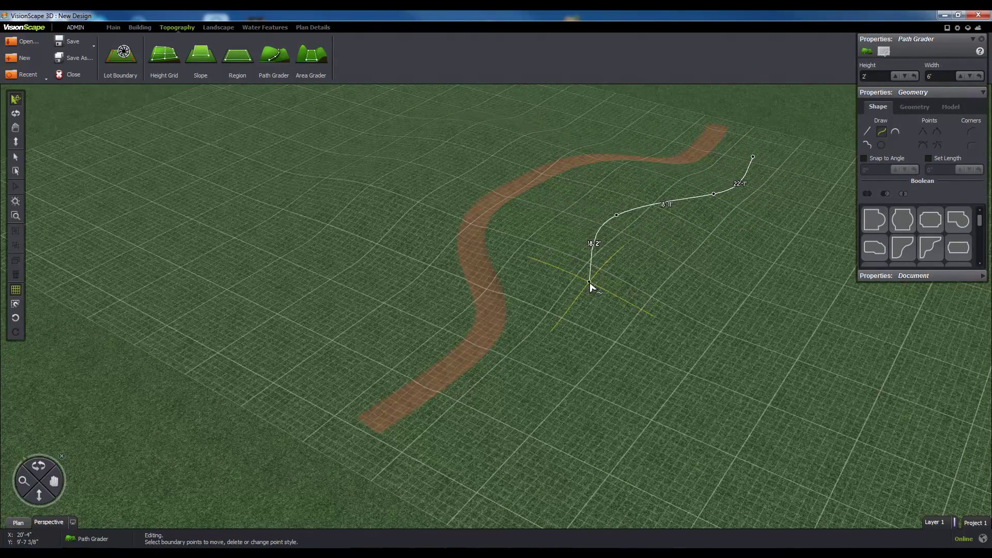
right_click(590, 282)
click(607, 288)
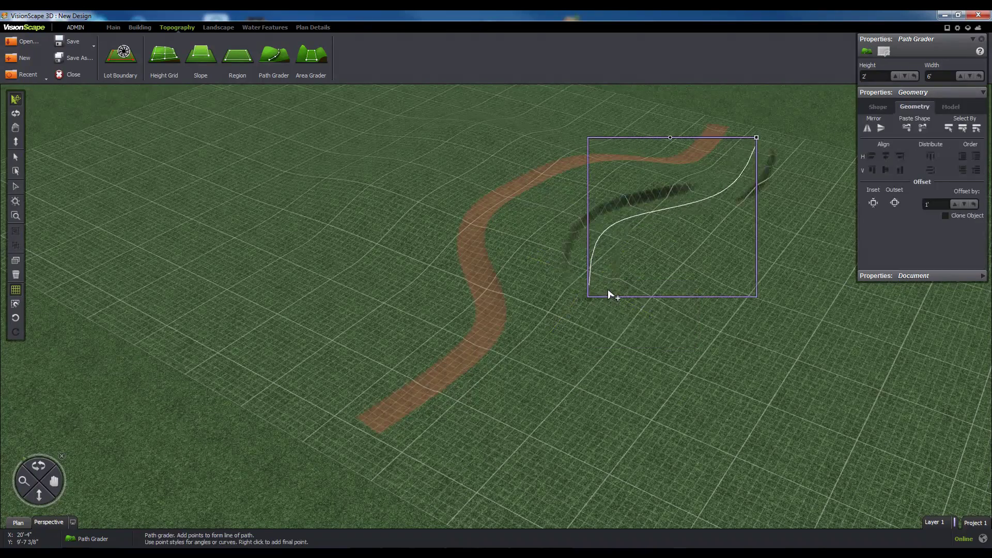
right_click(603, 228)
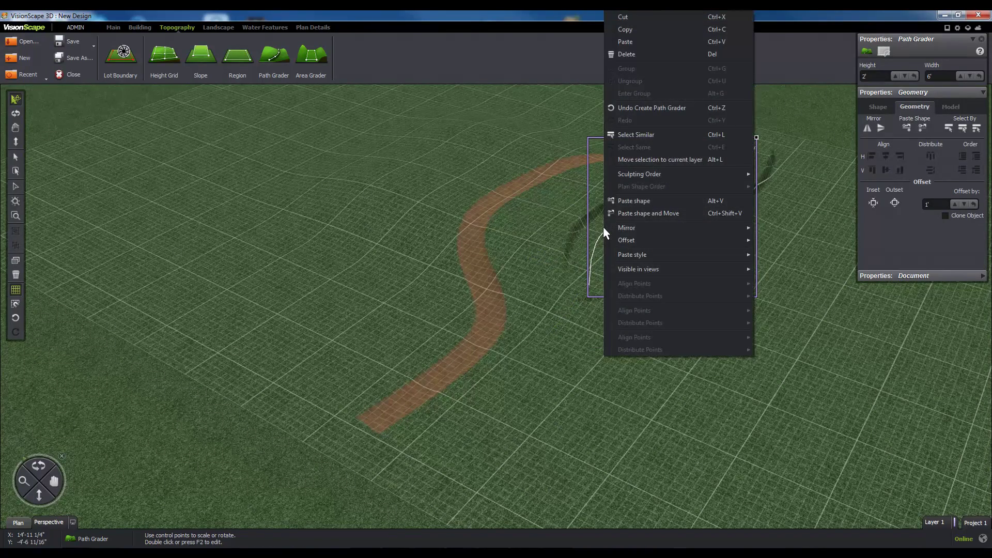
click(641, 214)
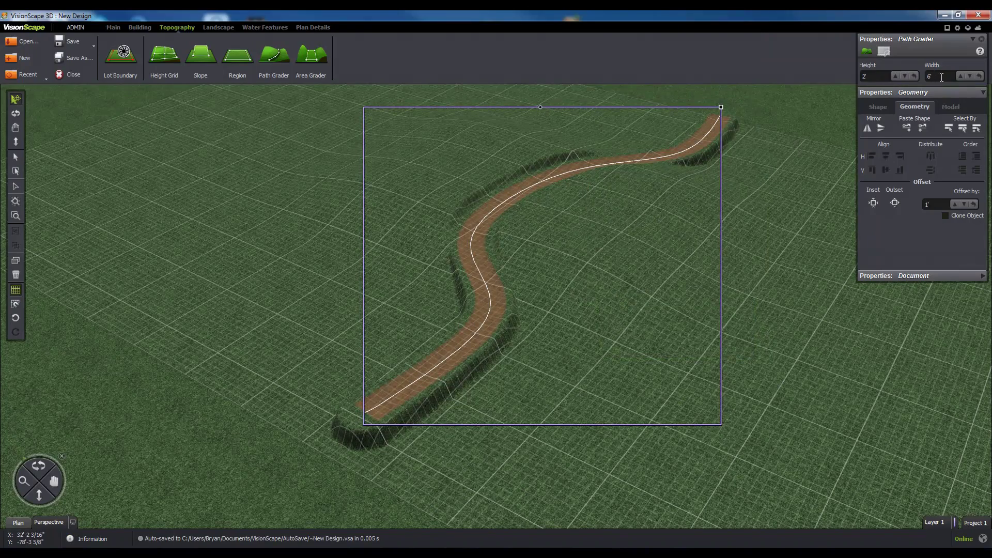
Set the path grader Width to 4' and Height to 3'
double_click(930, 76)
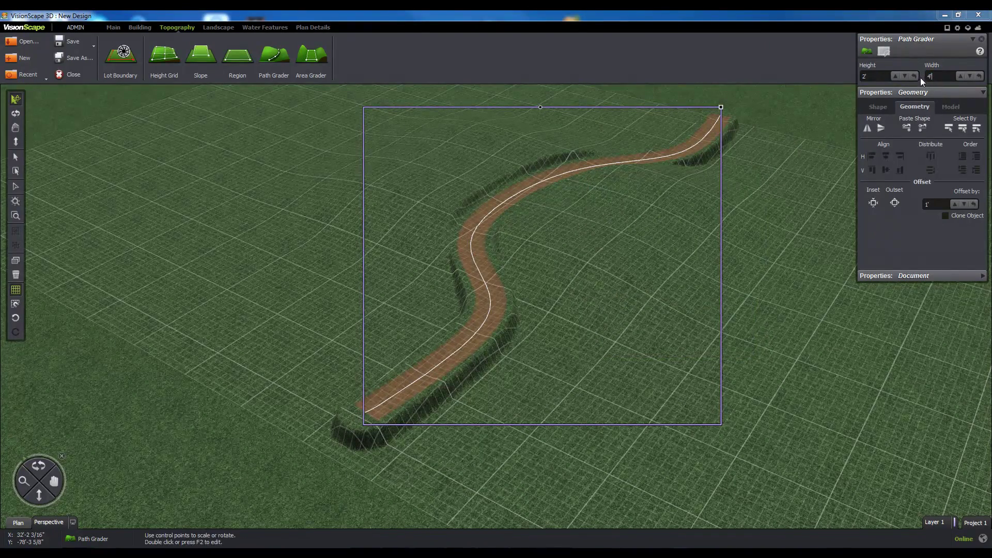
text(4)
key(Return)
middle_drag(411, 334, 495, 238)
scroll(494, 238, up, 4)
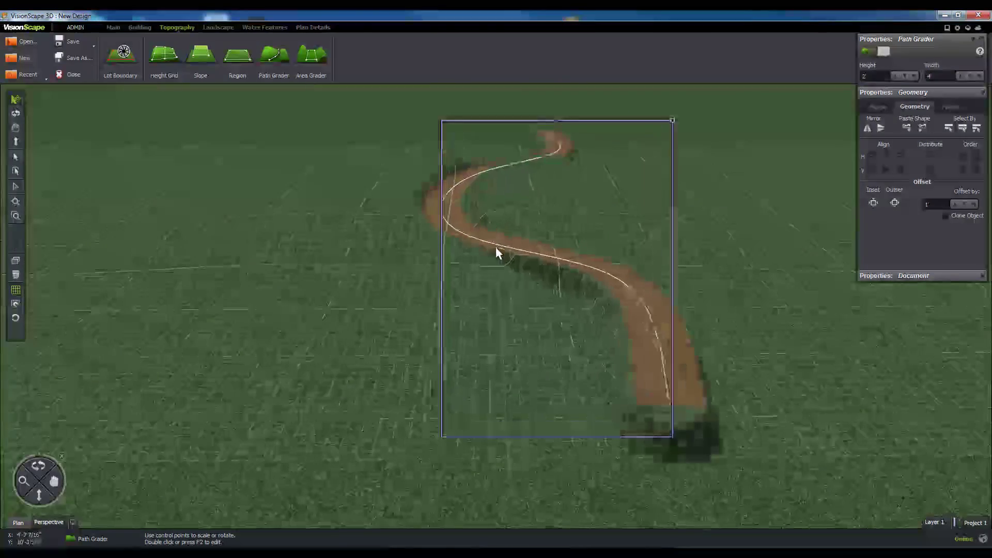
click(860, 75)
text(3)
key(Return)
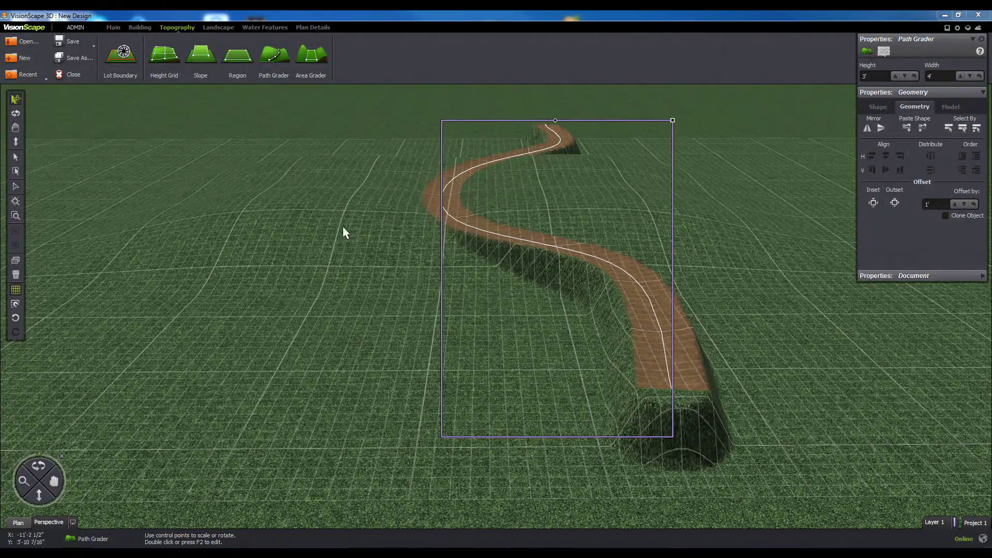
middle_drag(239, 353, 354, 399)
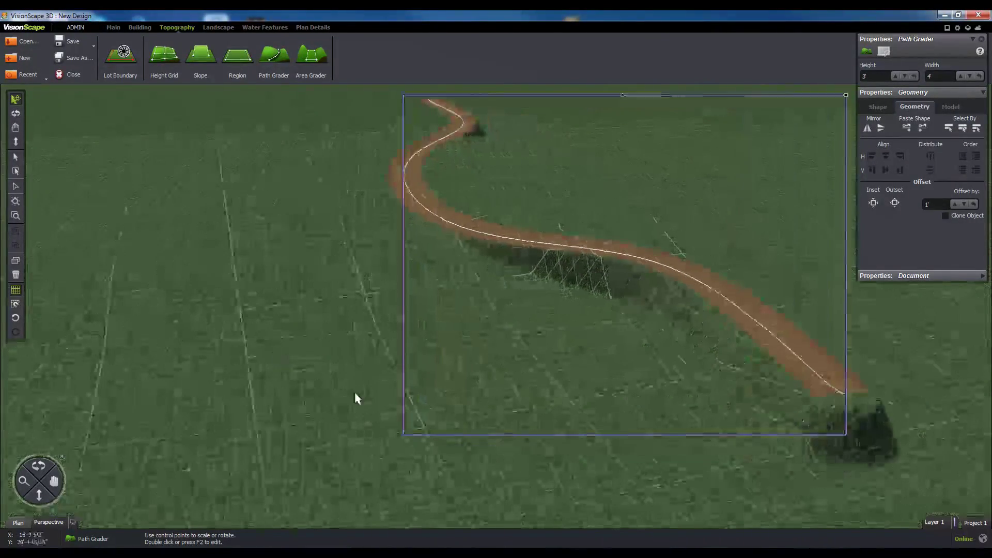
click(279, 112)
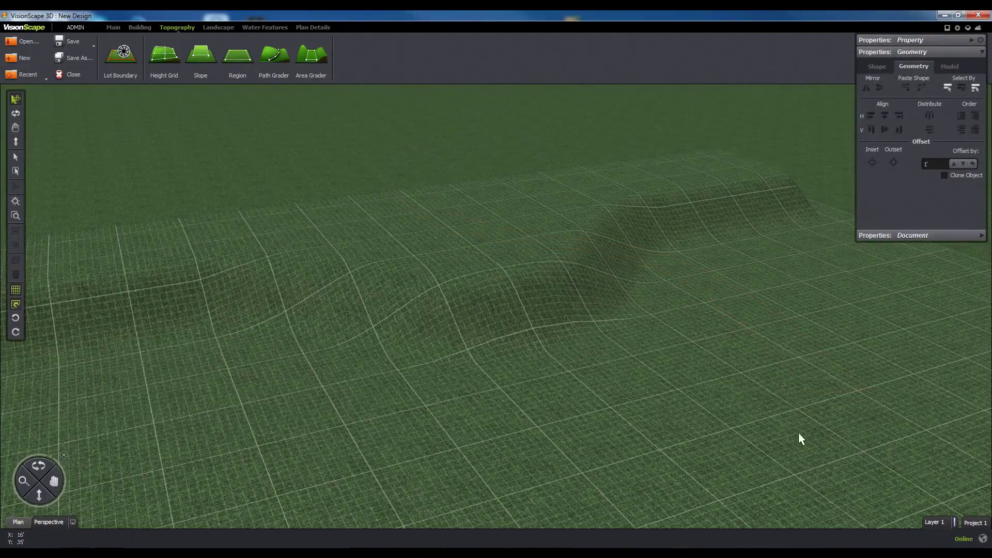
Draw a closed four-point area grader boundary in front of the slope
click(311, 55)
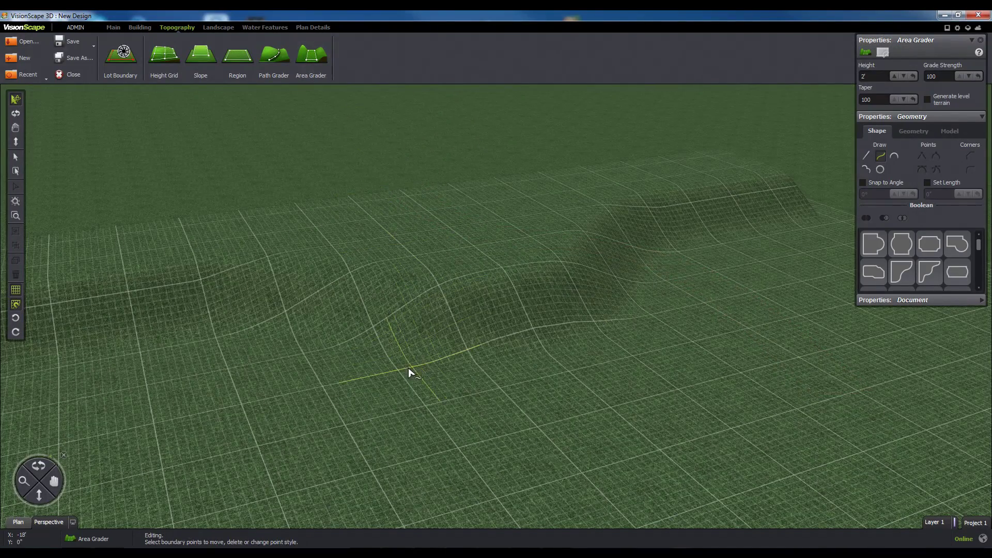
click(419, 297)
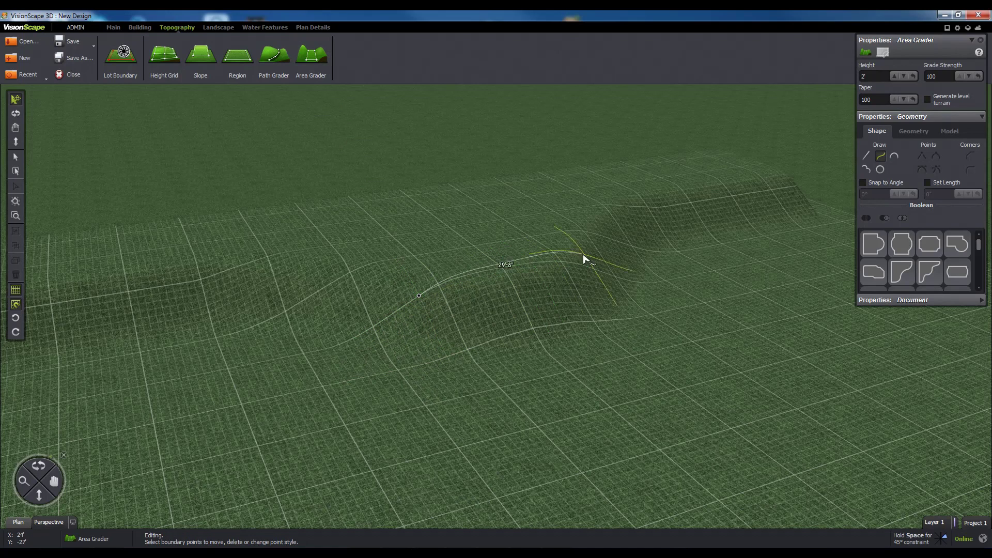
click(588, 268)
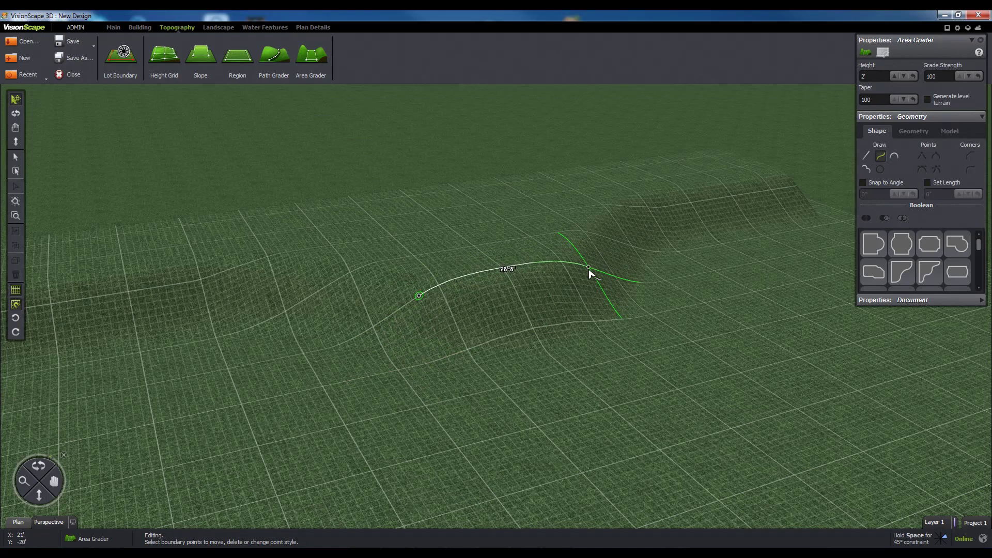
click(650, 356)
click(463, 404)
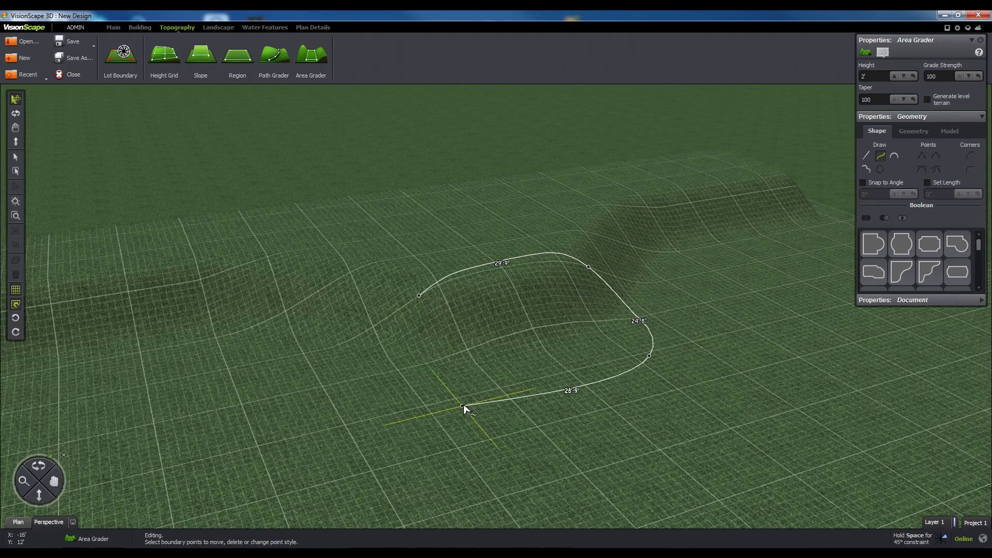
click(419, 297)
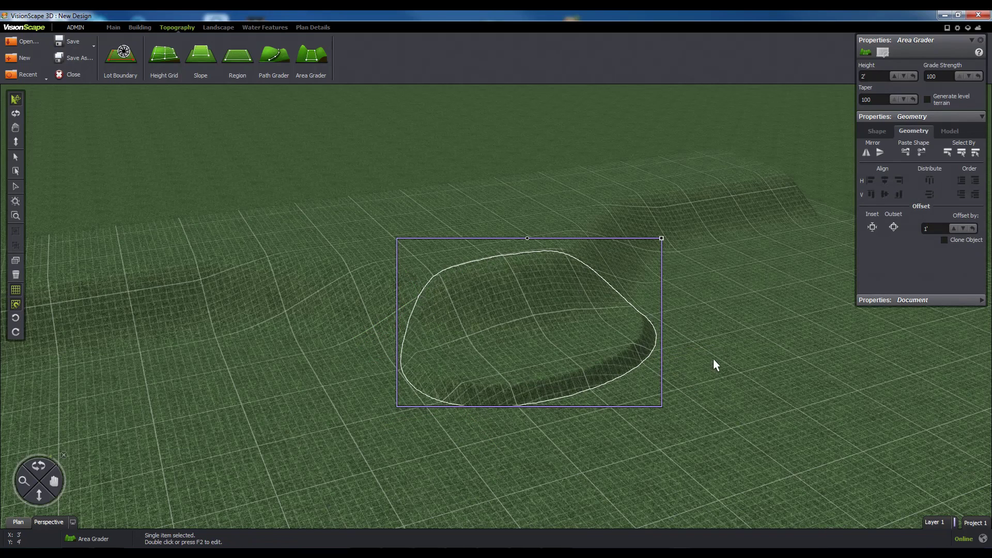
Enable Generate level terrain with taper 66, grade strength 76 and 3' height
click(925, 99)
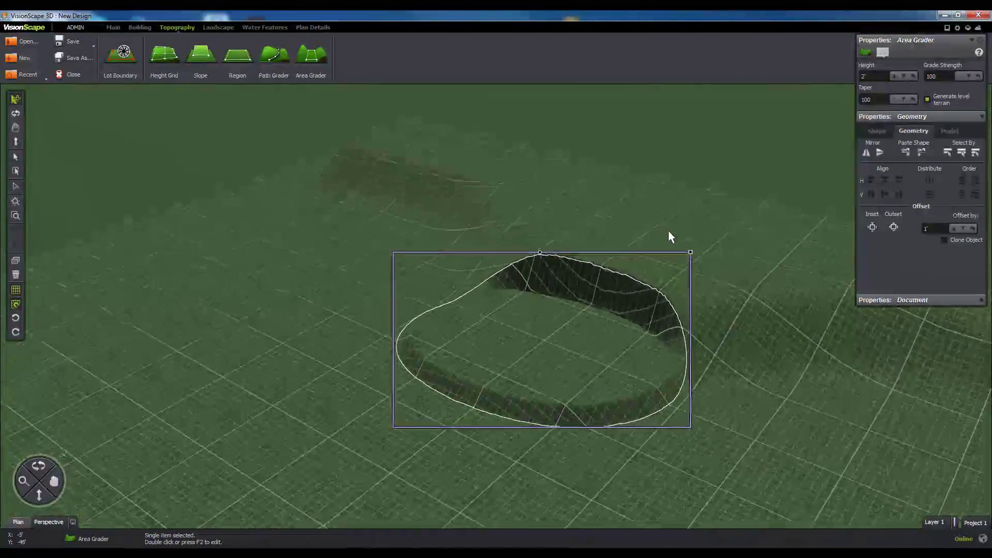
scroll(637, 312, up, 5)
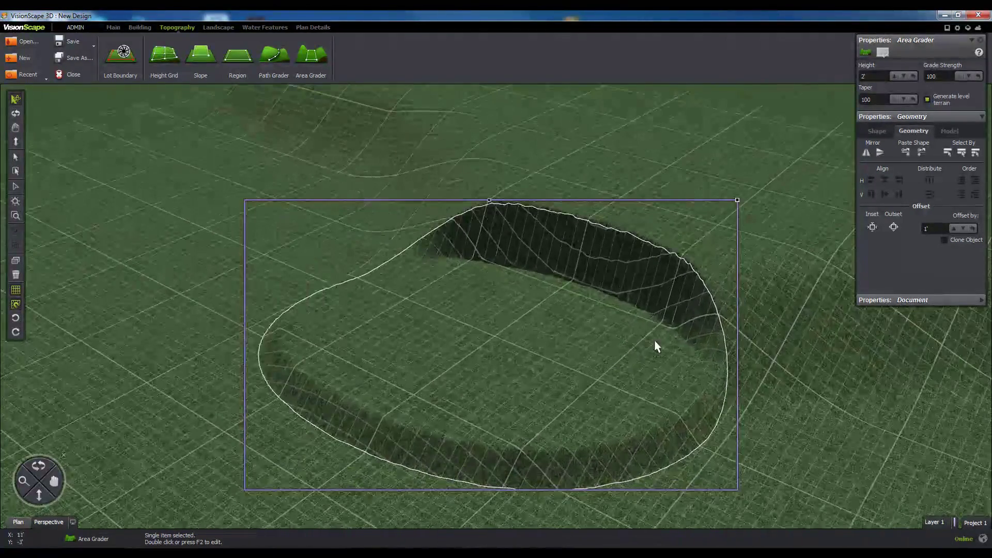
drag(903, 97, 897, 121)
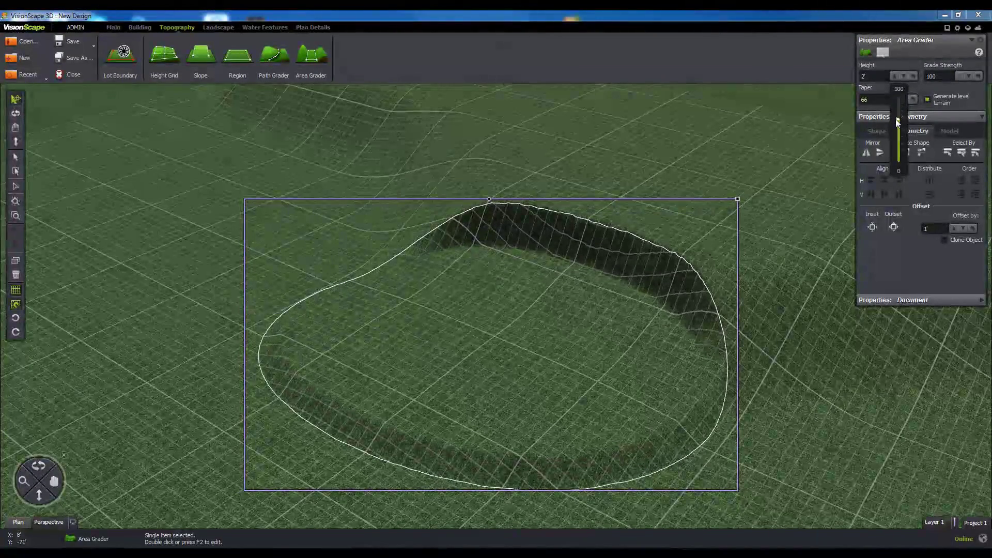
click(976, 75)
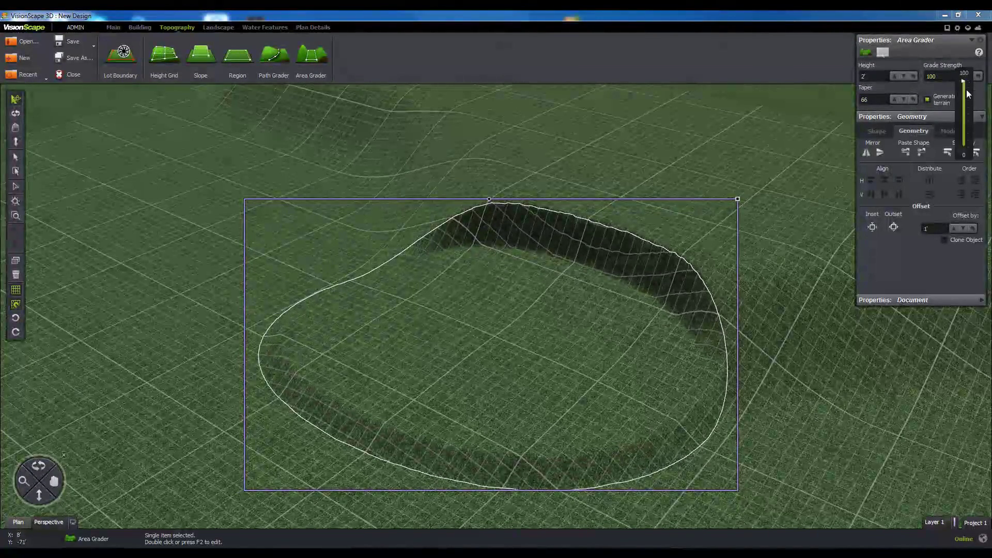
drag(968, 93, 963, 100)
click(894, 73)
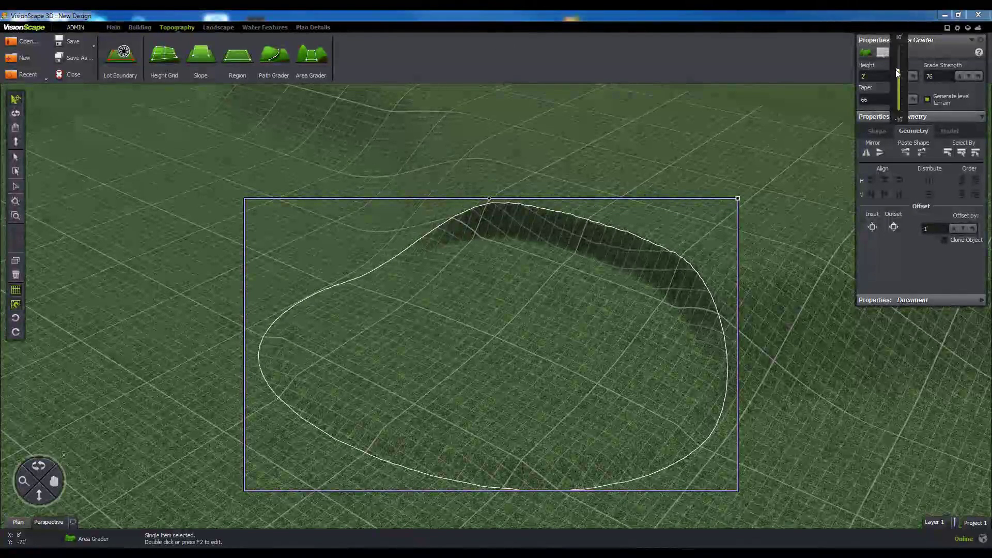
drag(897, 73, 897, 68)
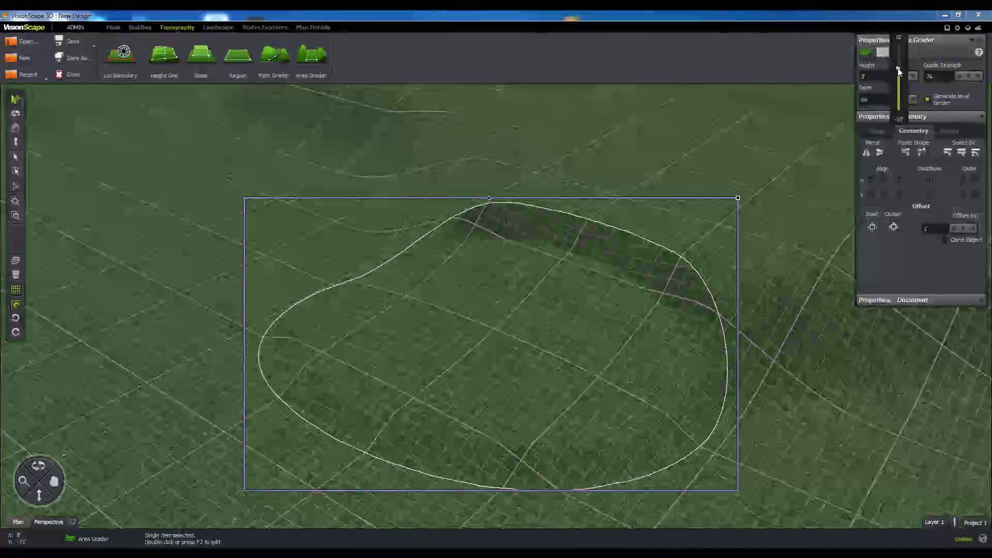
middle_drag(621, 405, 562, 383)
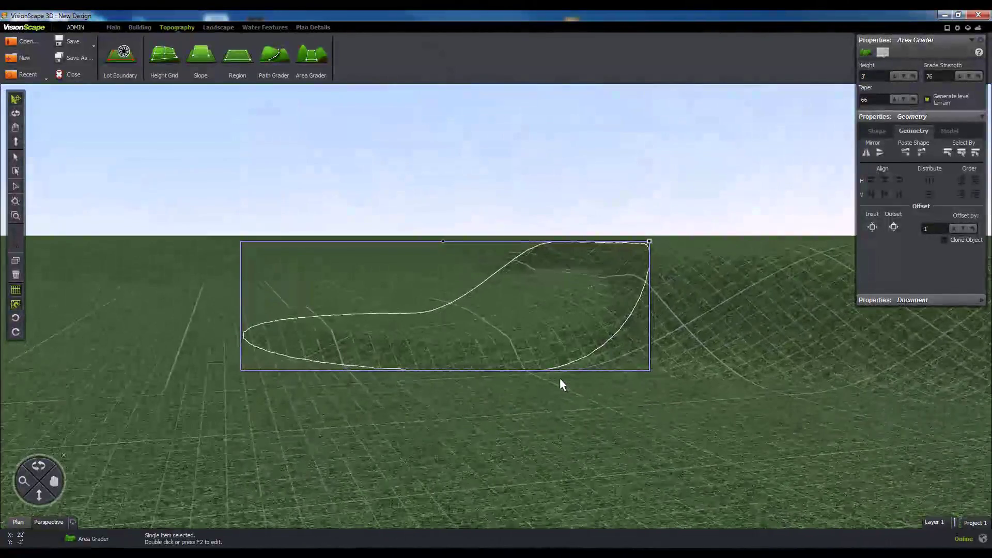